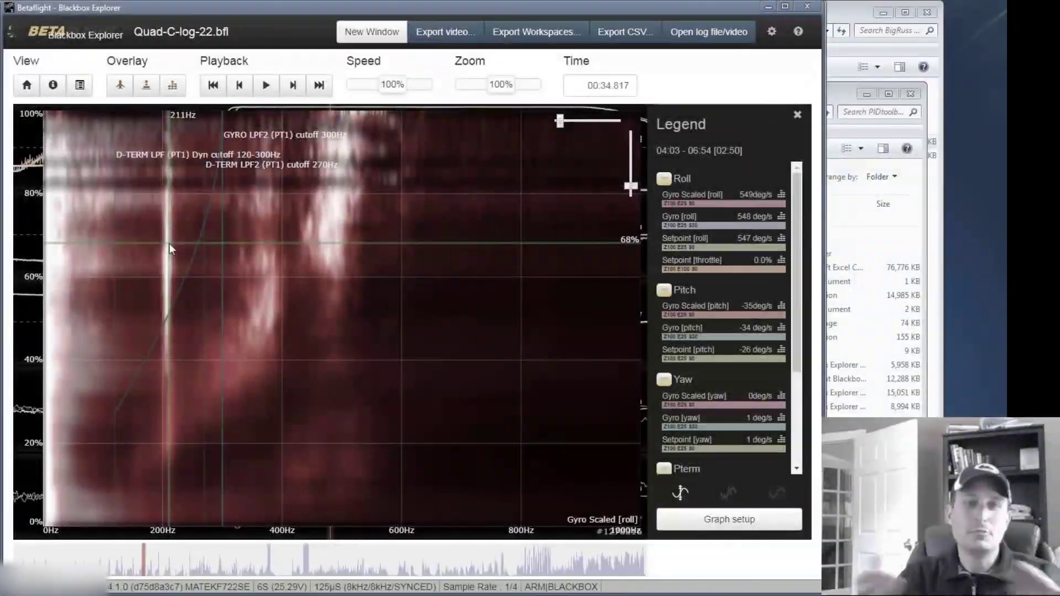
# Measure the frequency of the narrow vertical resonance band in the Gyro Scaled [roll] frequency-versus-throttle spectrum.
pyautogui.moveTo(164, 241)
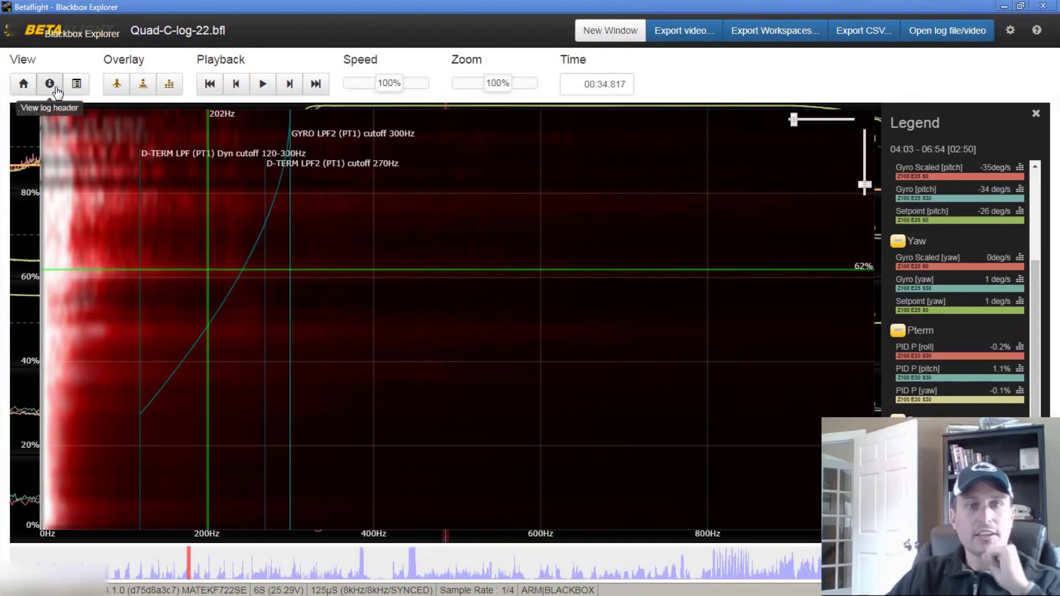
pyautogui.scroll(3, 1037, 212)
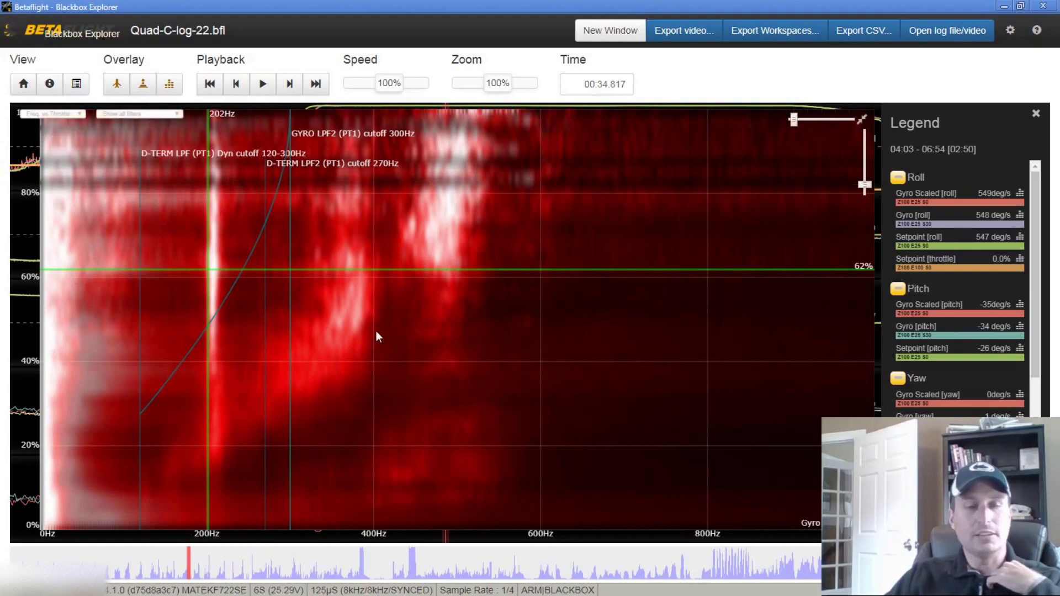
pyautogui.click(213, 264)
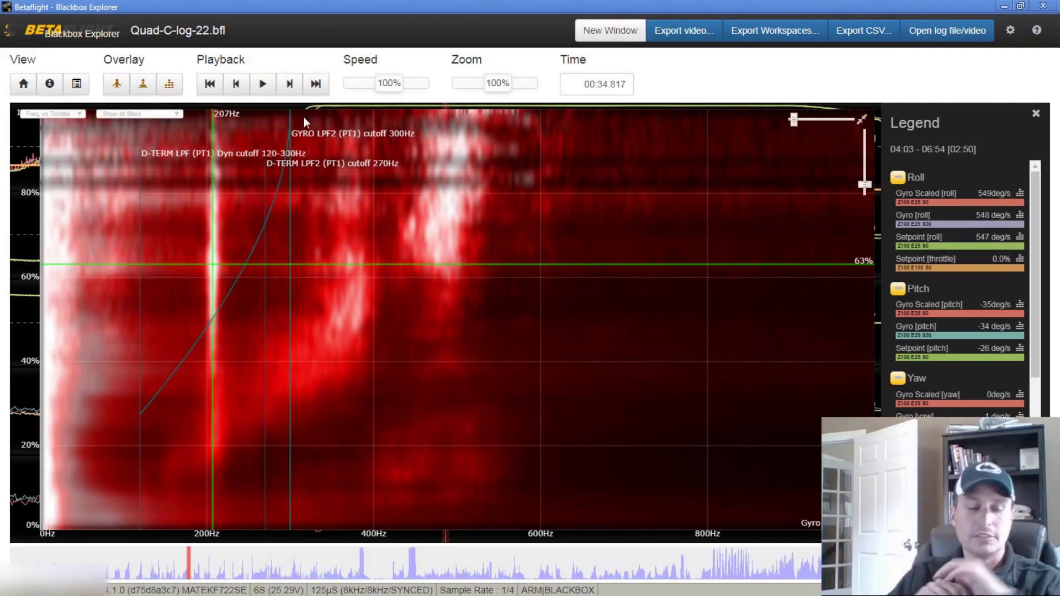
pyautogui.moveTo(238, 263); pyautogui.dragTo(545, 299)
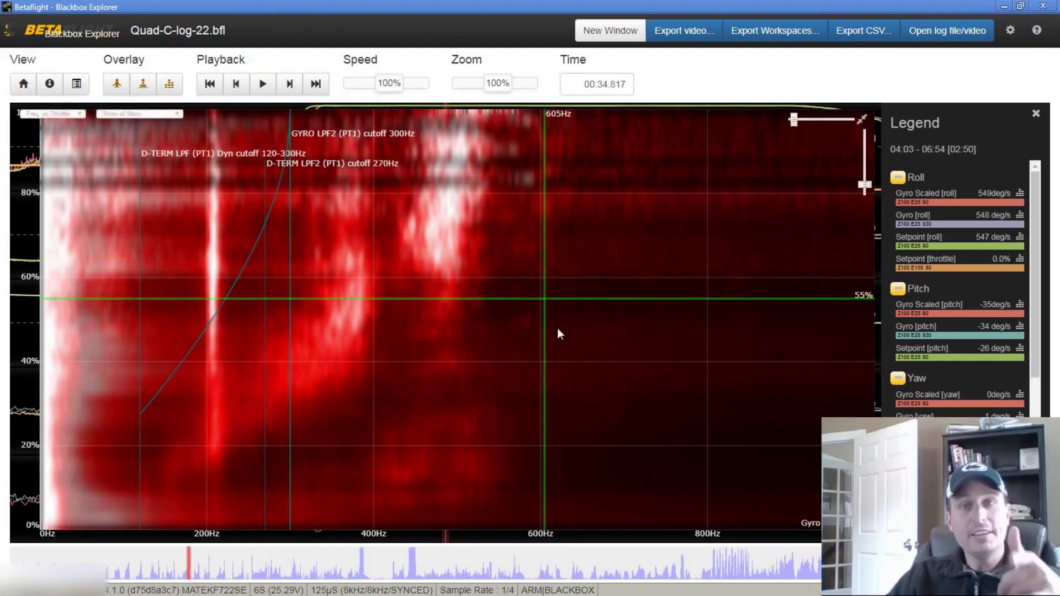
pyautogui.moveTo(559, 333); pyautogui.dragTo(214, 256)
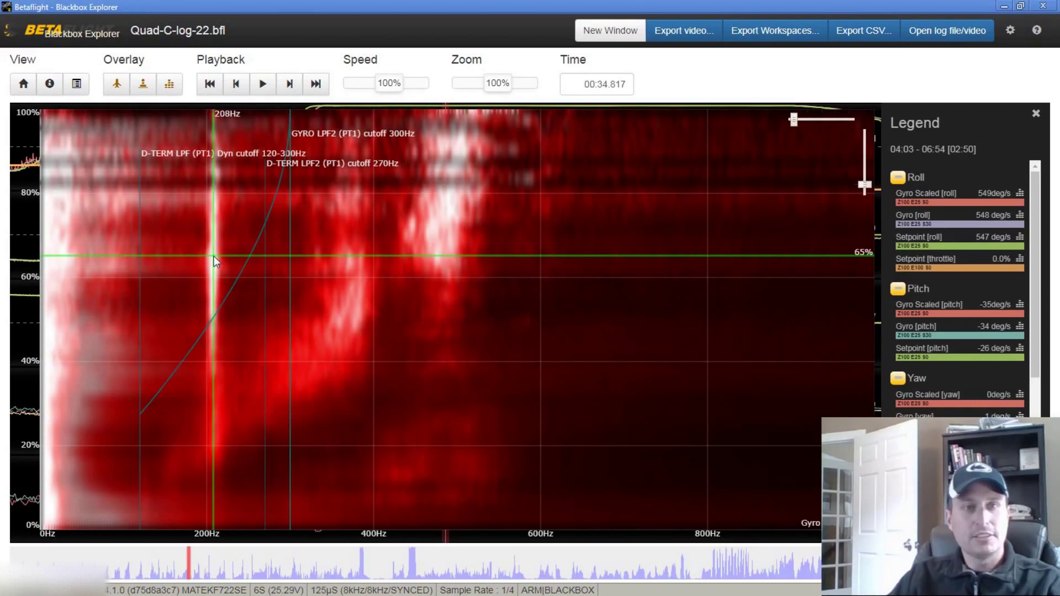
pyautogui.moveTo(213, 257); pyautogui.dragTo(214, 257)
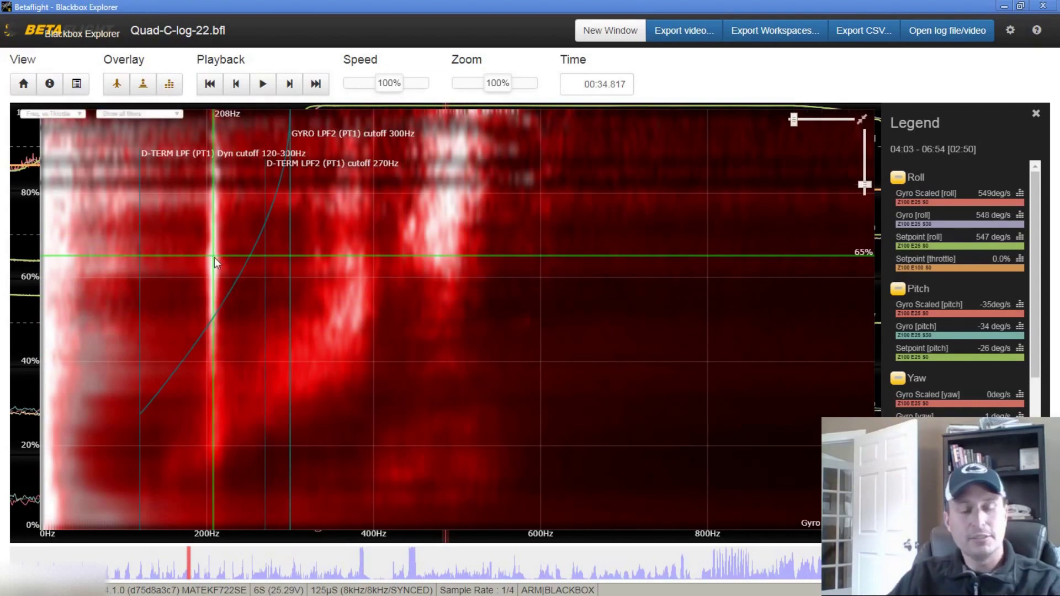
pyautogui.moveTo(224, 376); pyautogui.dragTo(369, 400)
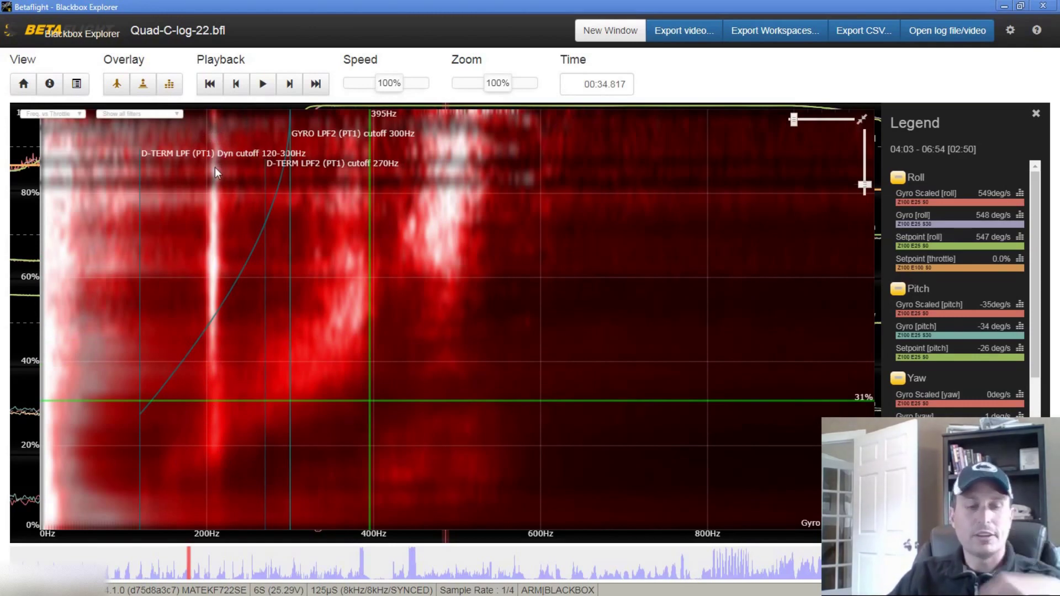
pyautogui.moveTo(214, 167); pyautogui.dragTo(215, 221)
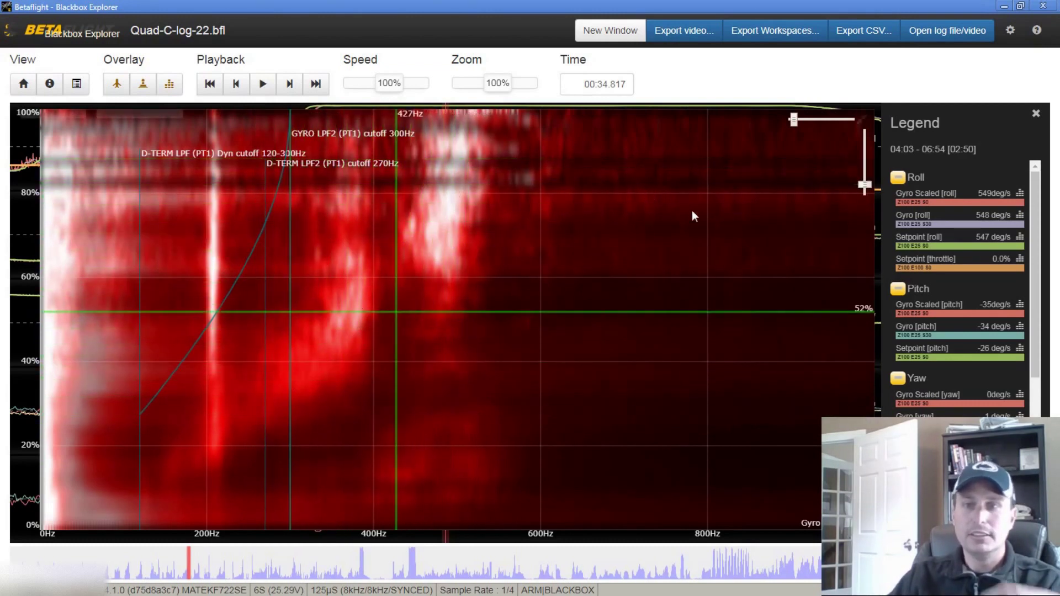
# Compare the Gyro Scaled [pitch] spectrum and traces further down the legend at the frequency of the roll resonance band.
pyautogui.click(927, 320)
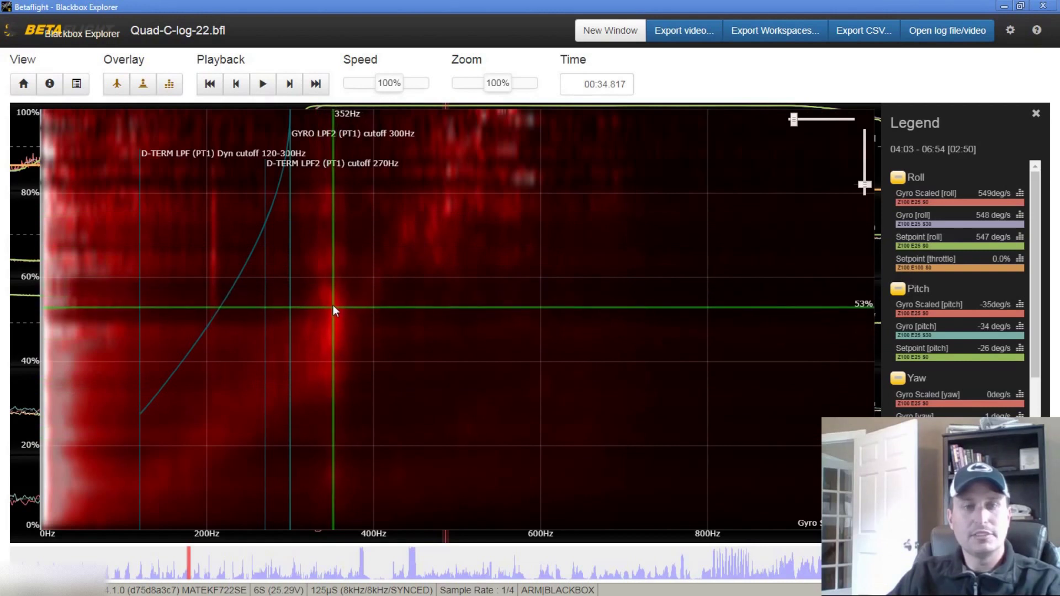
pyautogui.click(214, 220)
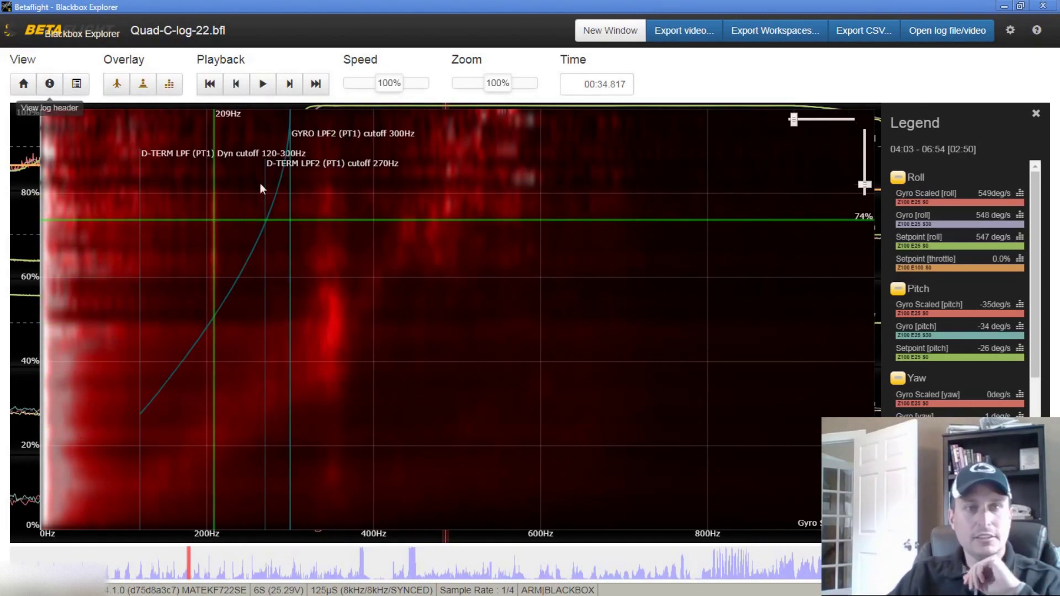
pyautogui.scroll(-3, 958, 354)
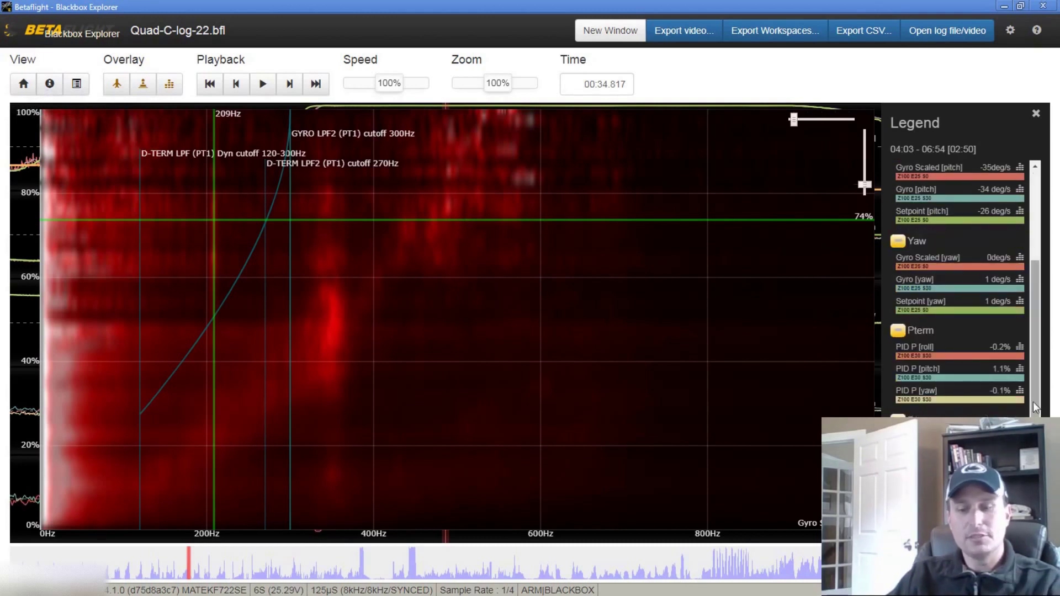
pyautogui.moveTo(459, 275)
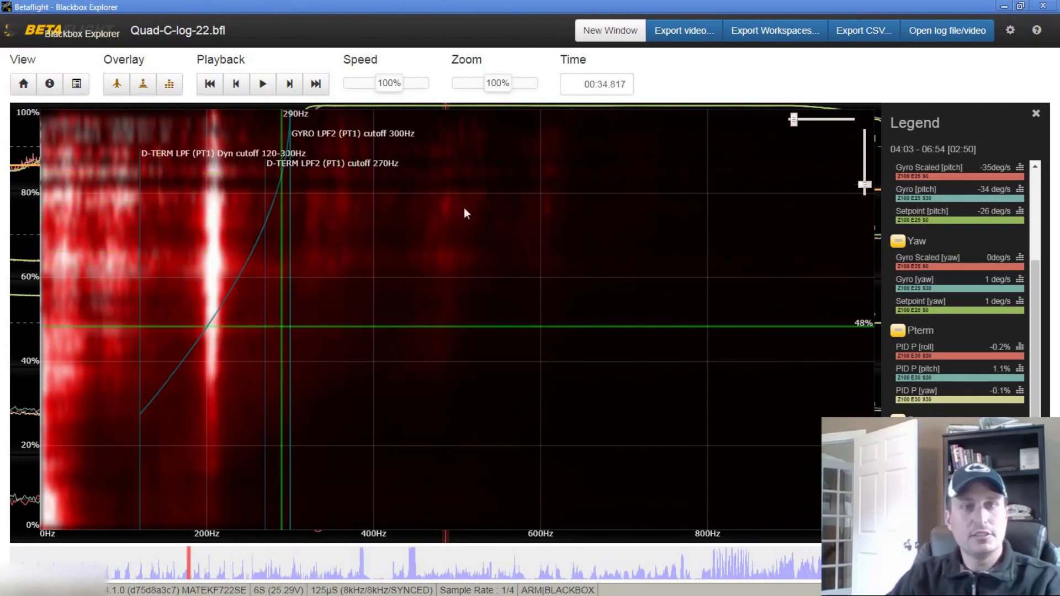
pyautogui.moveTo(209, 366)
pyautogui.mouseDown()
pyautogui.moveTo(402, 312)
pyautogui.moveTo(459, 207)
pyautogui.moveTo(111, 304)
pyautogui.moveTo(220, 248)
pyautogui.moveTo(214, 254)
pyautogui.mouseUp()
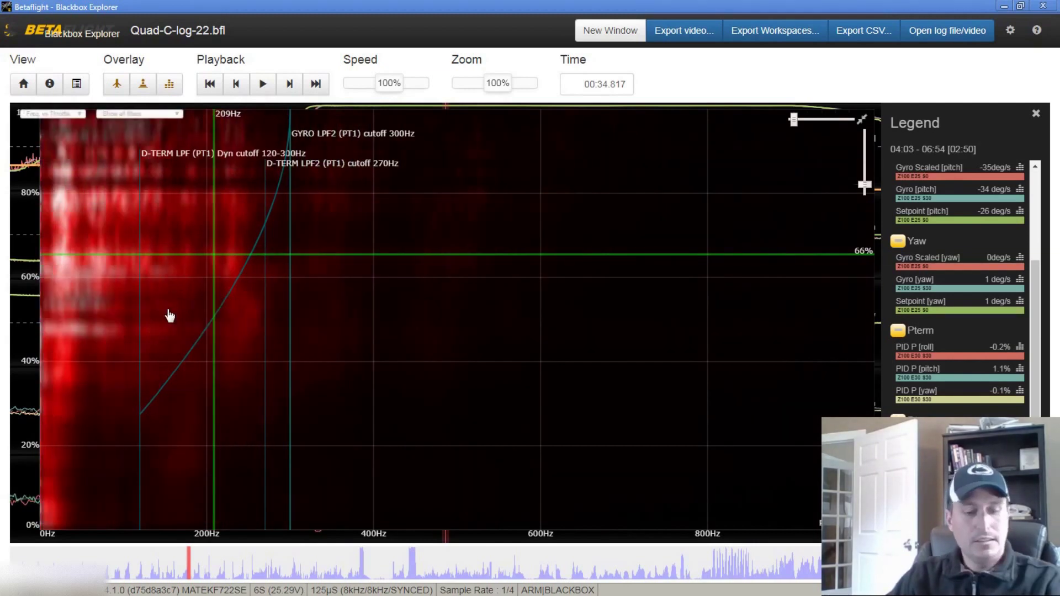
pyautogui.moveTo(168, 315); pyautogui.dragTo(198, 230)
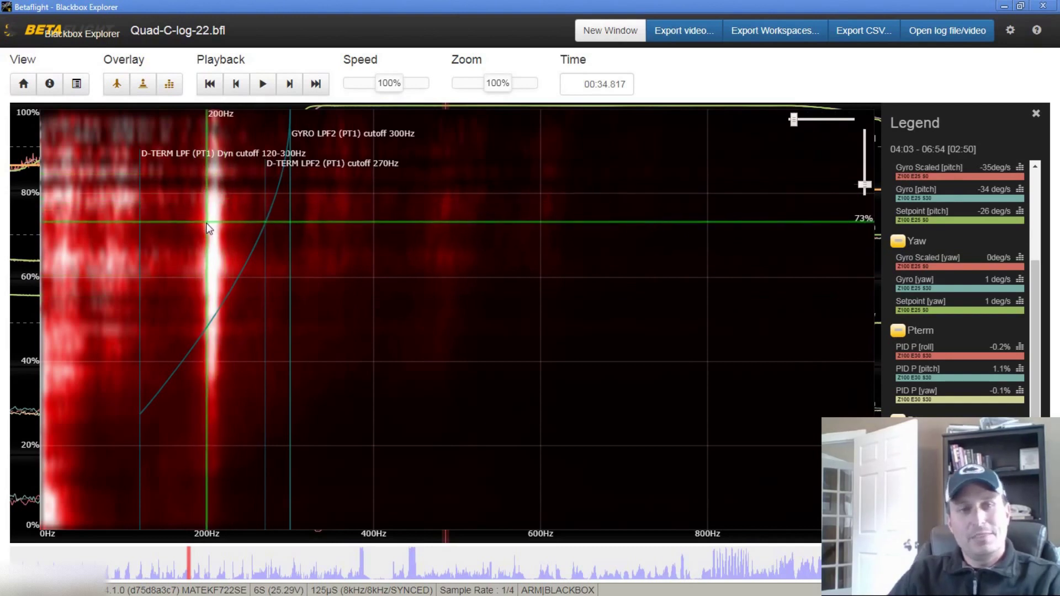
pyautogui.moveTo(207, 226)
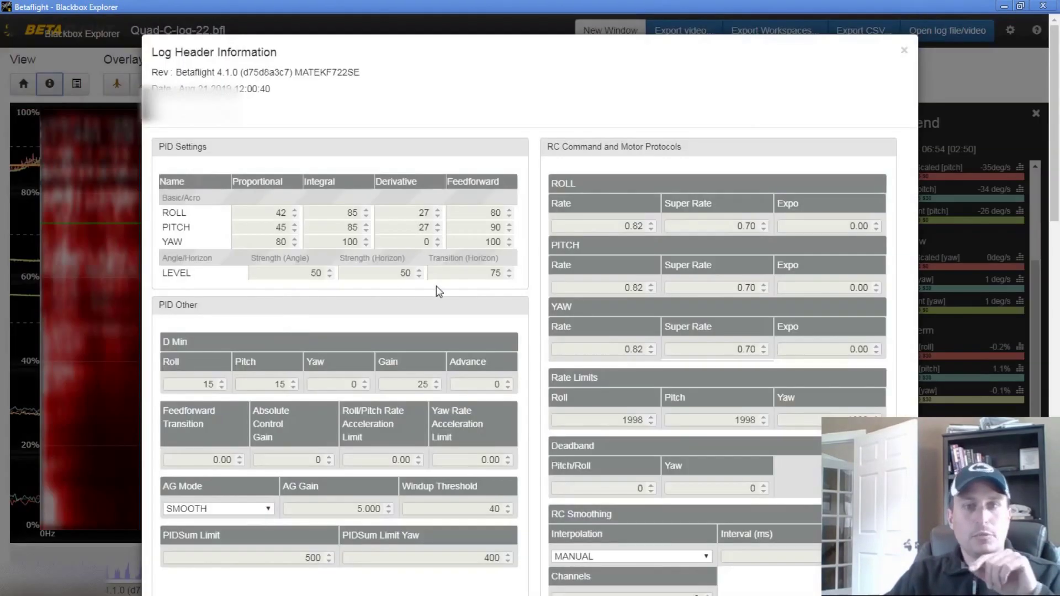
# Review the log header's gyro software filters, D-term filters and other features, including the dynamic filter setting.
pyautogui.scroll(-10, 436, 286)
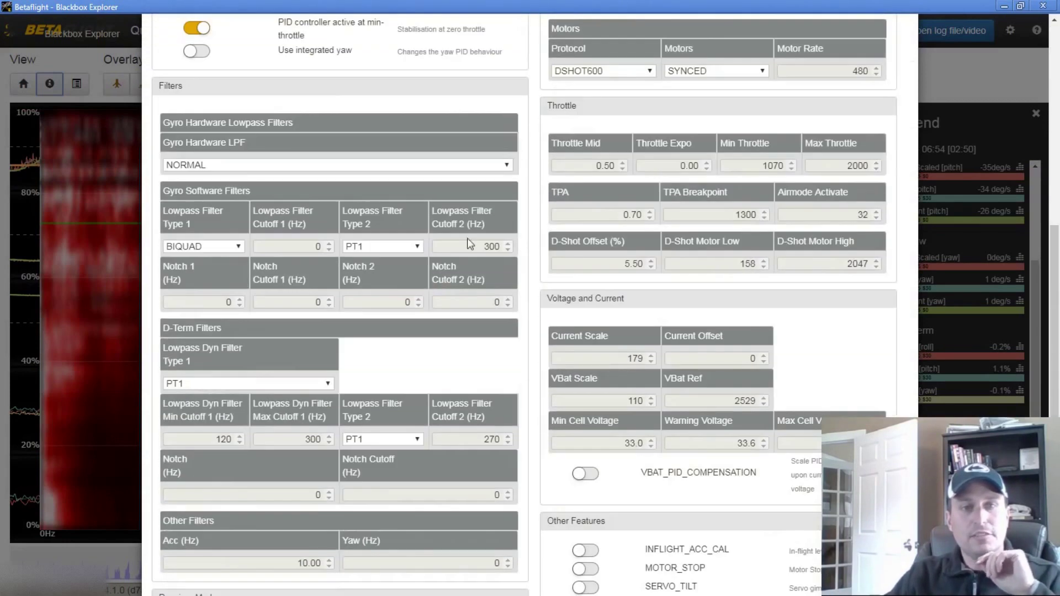
pyautogui.scroll(-9, 555, 430)
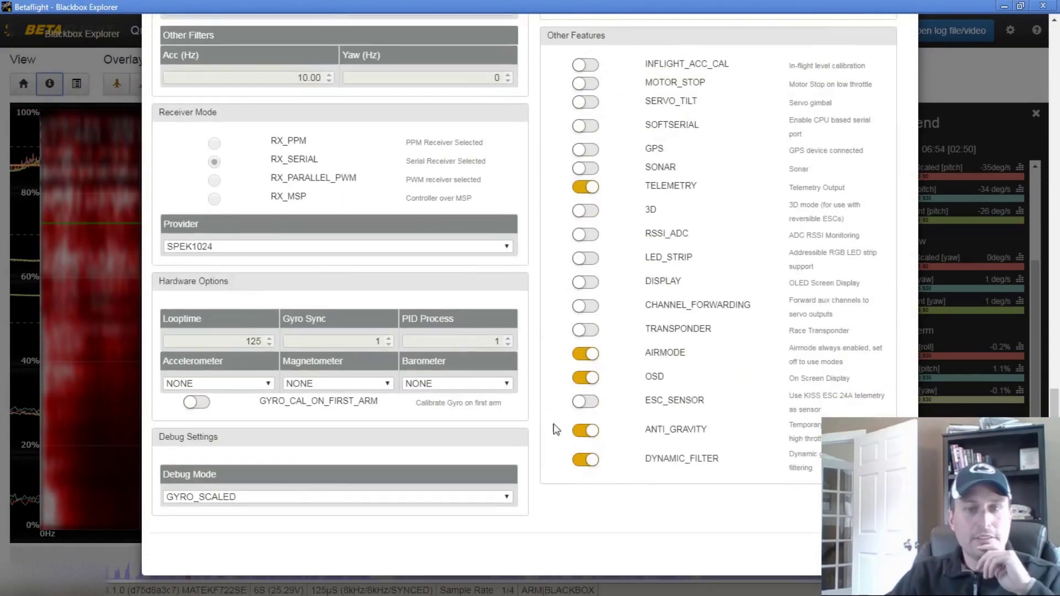
pyautogui.scroll(7, 503, 437)
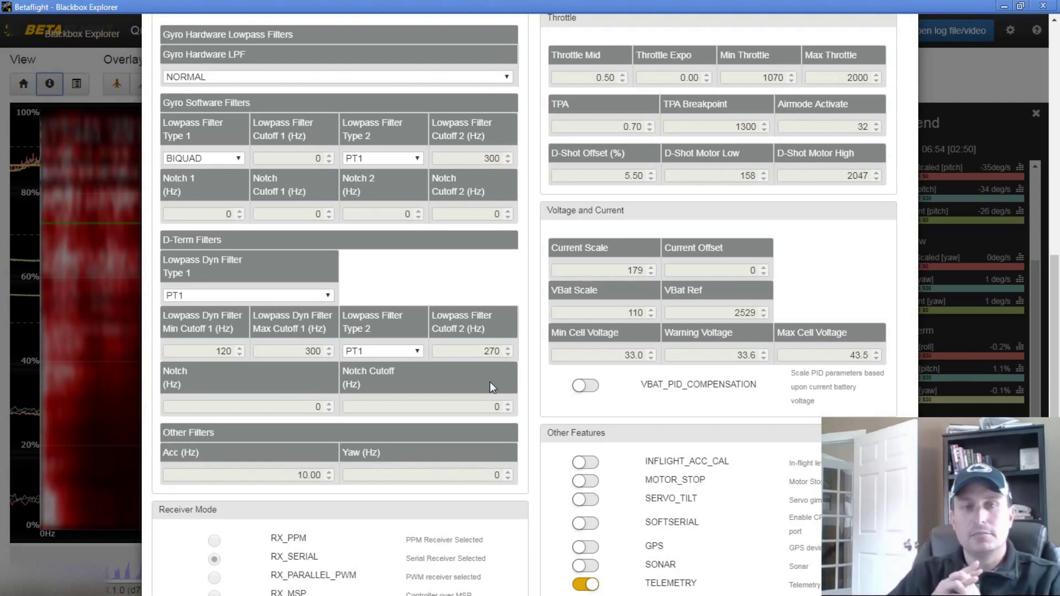
pyautogui.scroll(-7, 490, 382)
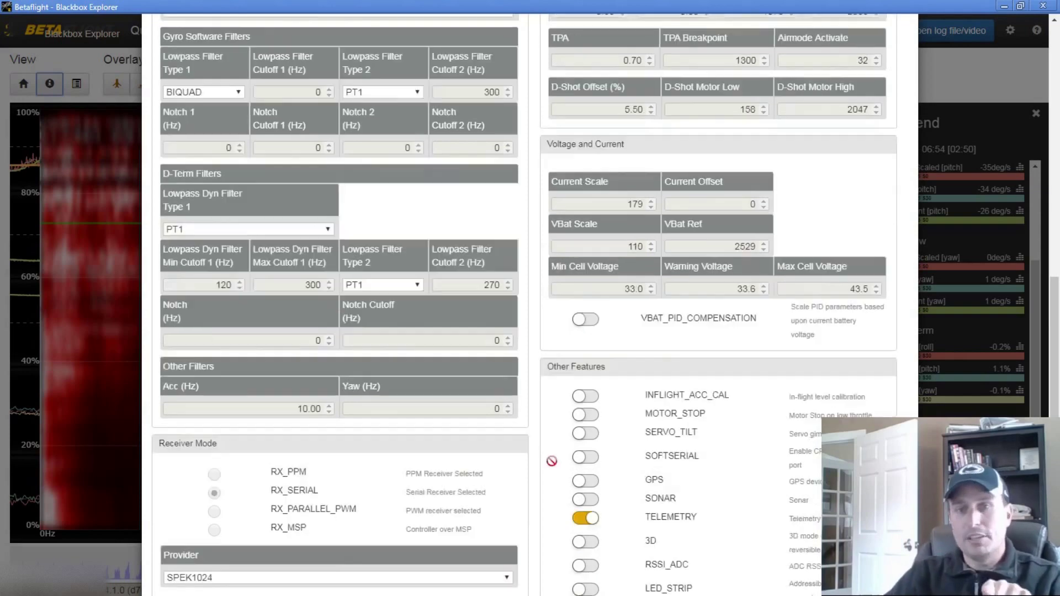
pyautogui.scroll(8, 585, 465)
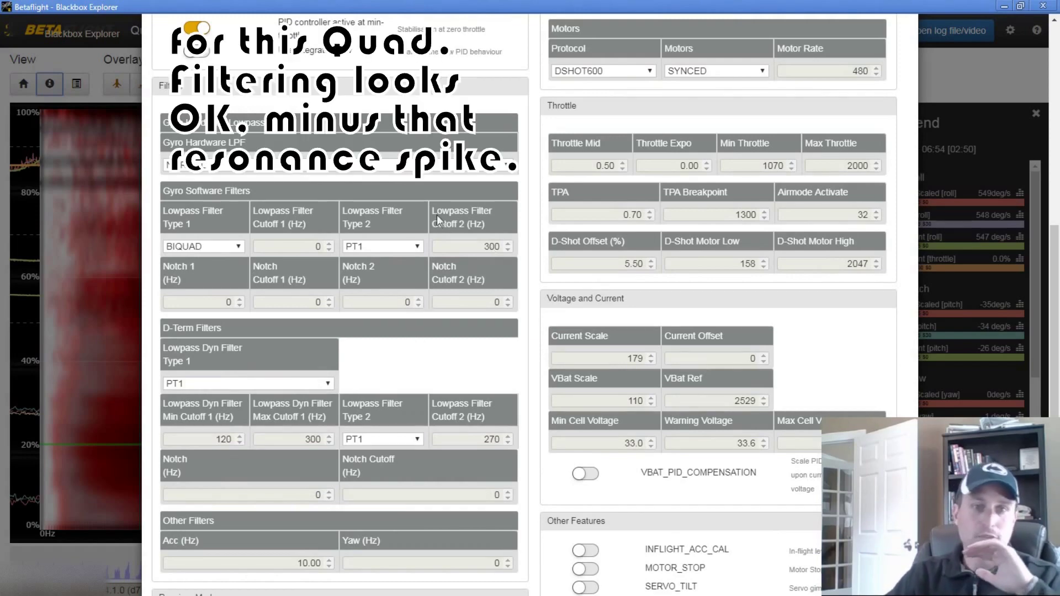
pyautogui.scroll(-1, 473, 342)
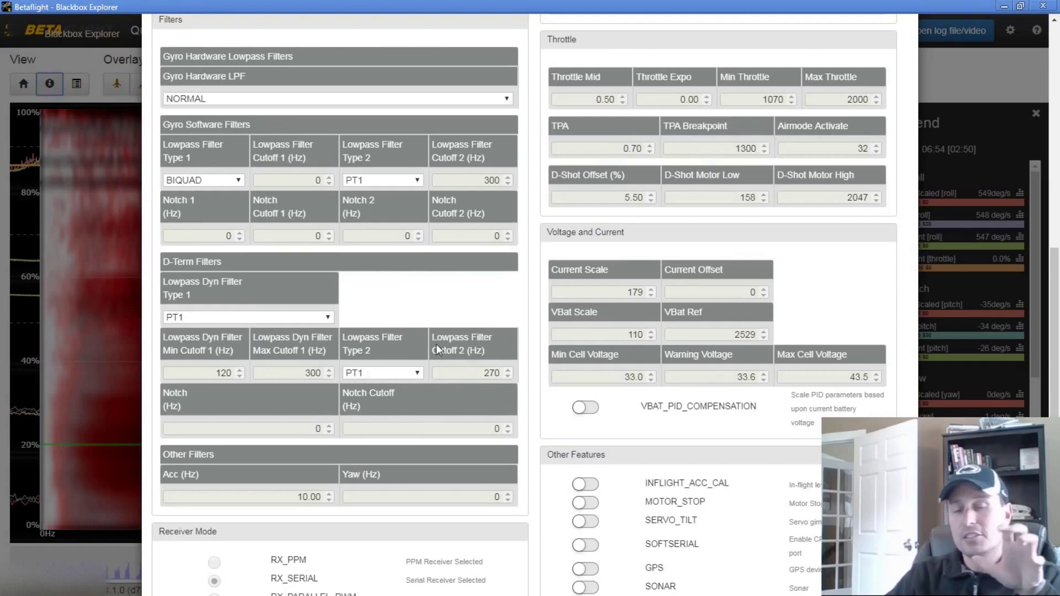
pyautogui.scroll(2, 437, 348)
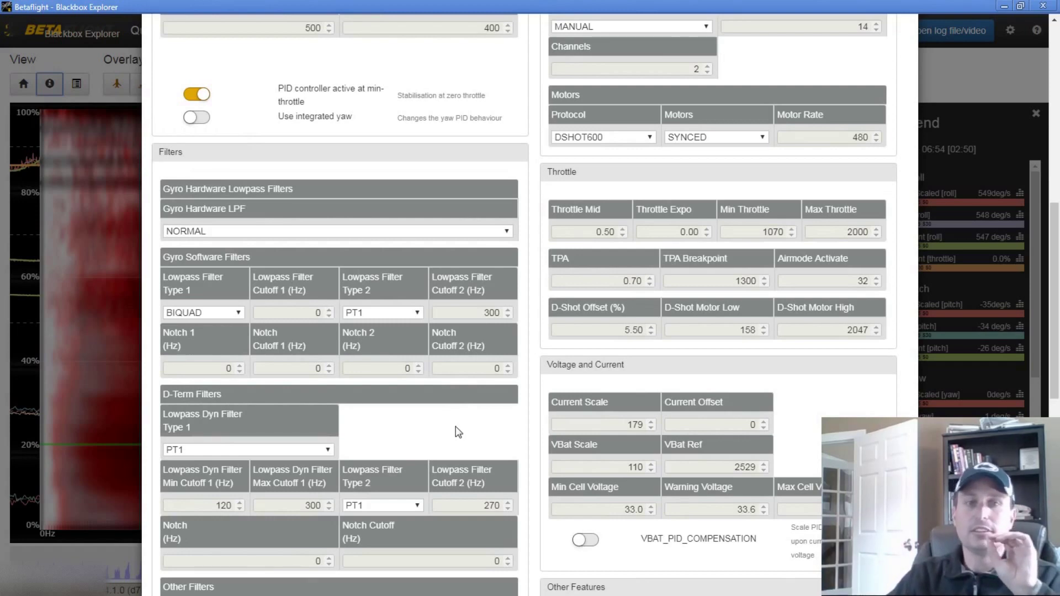
pyautogui.scroll(-2, 458, 433)
pyautogui.scroll(1, 460, 402)
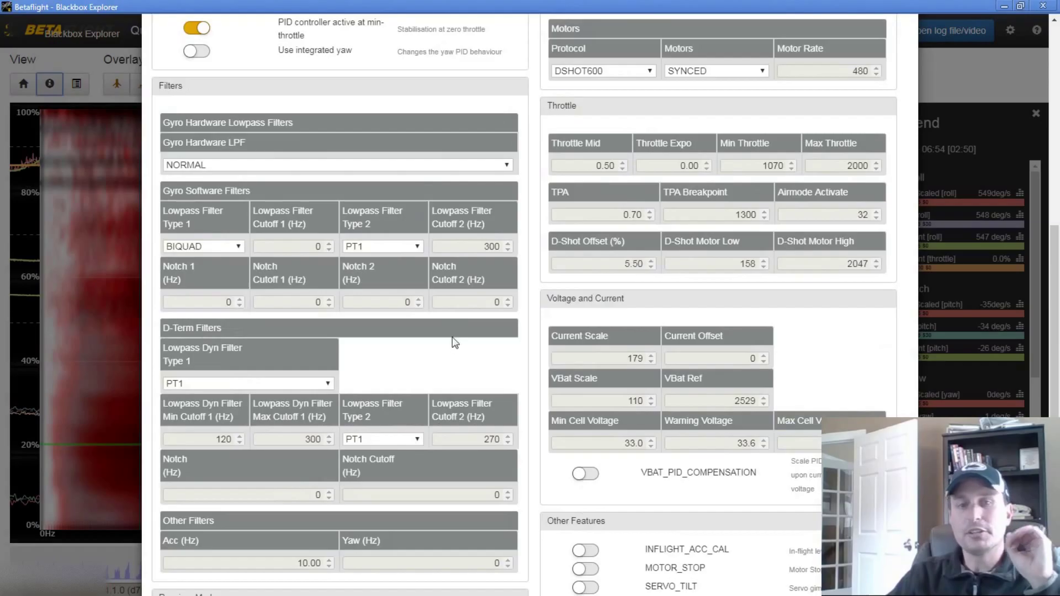
pyautogui.scroll(-5, 455, 341)
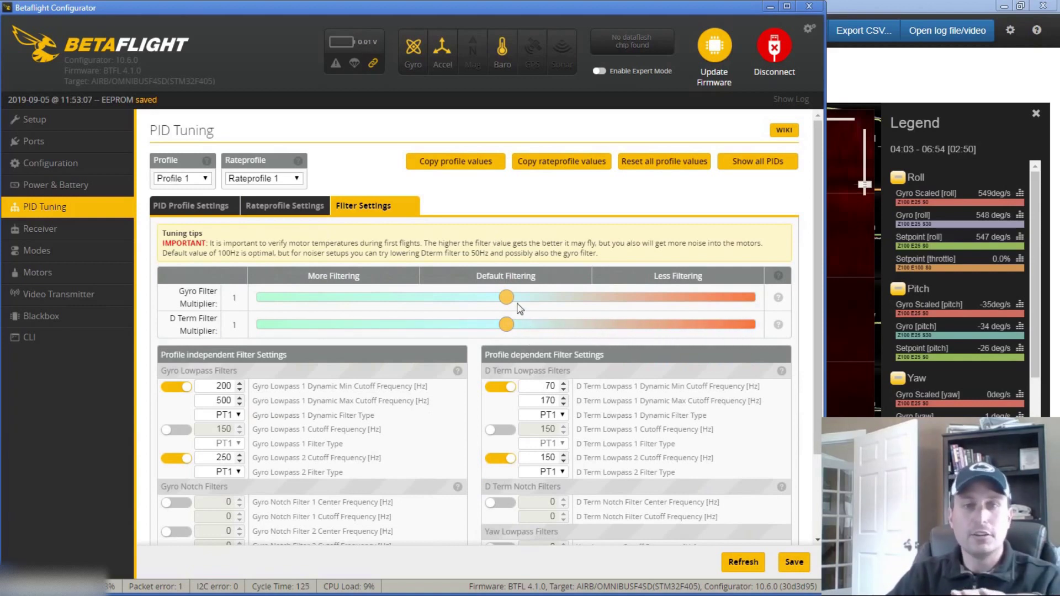
# Try the Gyro Filter Multiplier at 2 and lower it to 1.2.
pyautogui.moveTo(506, 299)
pyautogui.mouseDown()
pyautogui.moveTo(569, 303)
pyautogui.moveTo(500, 309)
pyautogui.mouseUp()
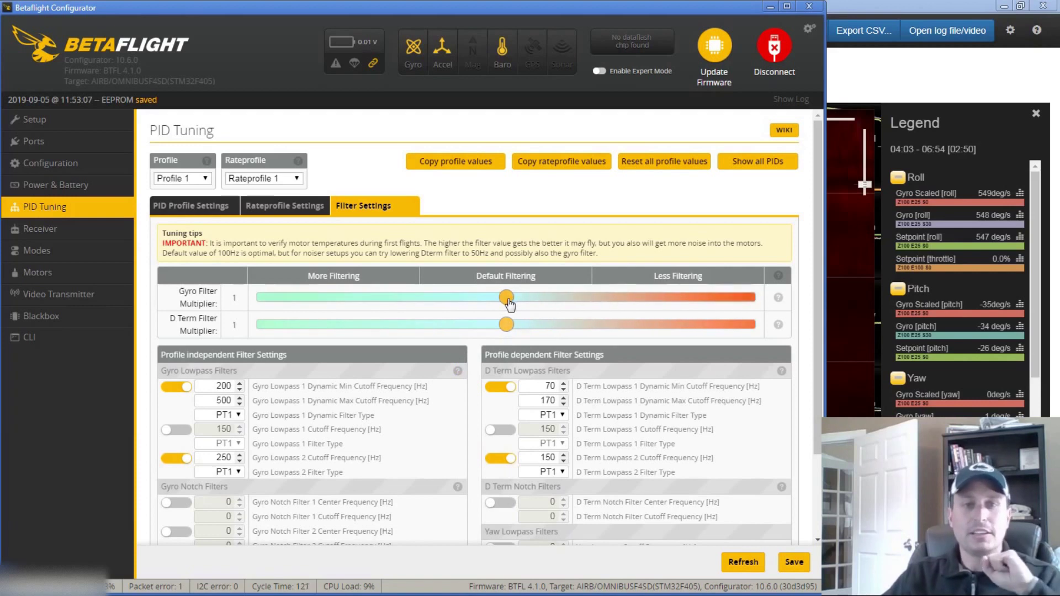
pyautogui.moveTo(508, 303); pyautogui.dragTo(795, 280)
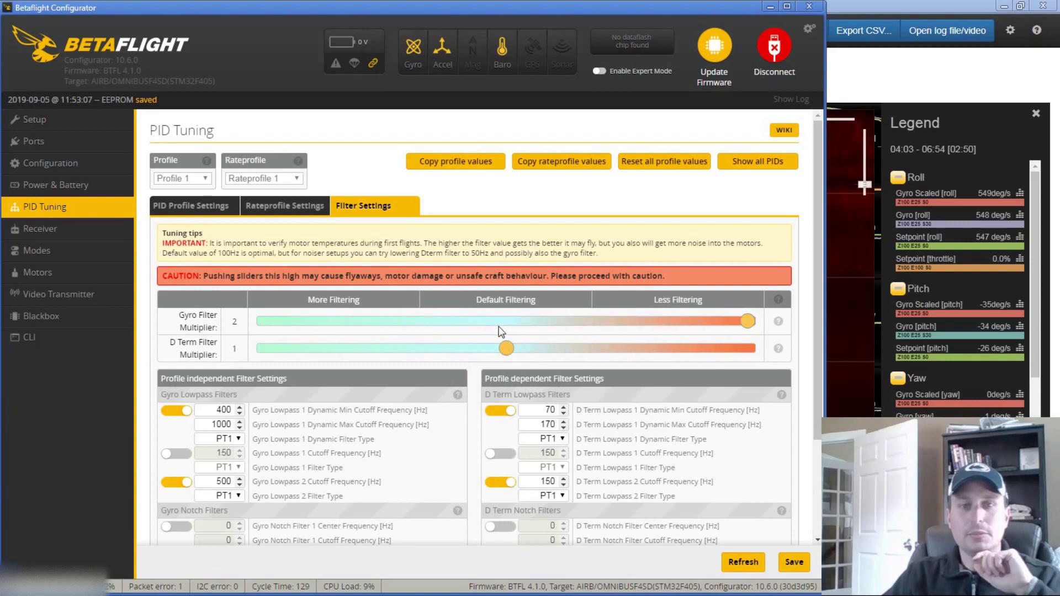
pyautogui.moveTo(748, 321); pyautogui.dragTo(554, 326)
pyautogui.scroll(-1, 496, 342)
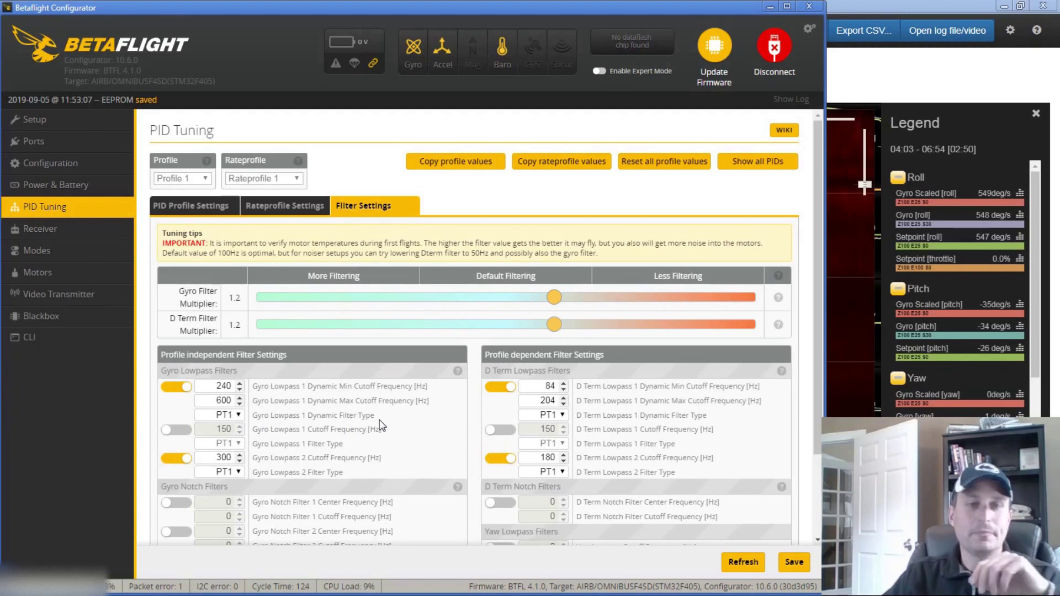
# Try the D Term Filter Multiplier at 1.6 and bring it back to 1.2.
pyautogui.moveTo(554, 325)
pyautogui.mouseDown()
pyautogui.moveTo(594, 326)
pyautogui.moveTo(555, 327)
pyautogui.mouseUp()
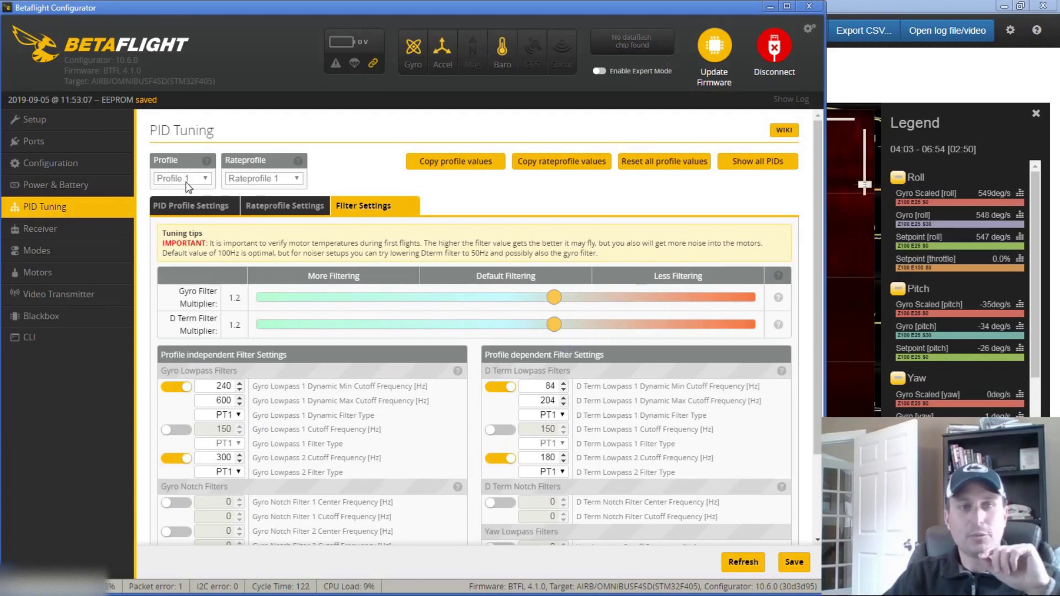
pyautogui.moveTo(554, 325); pyautogui.dragTo(650, 326)
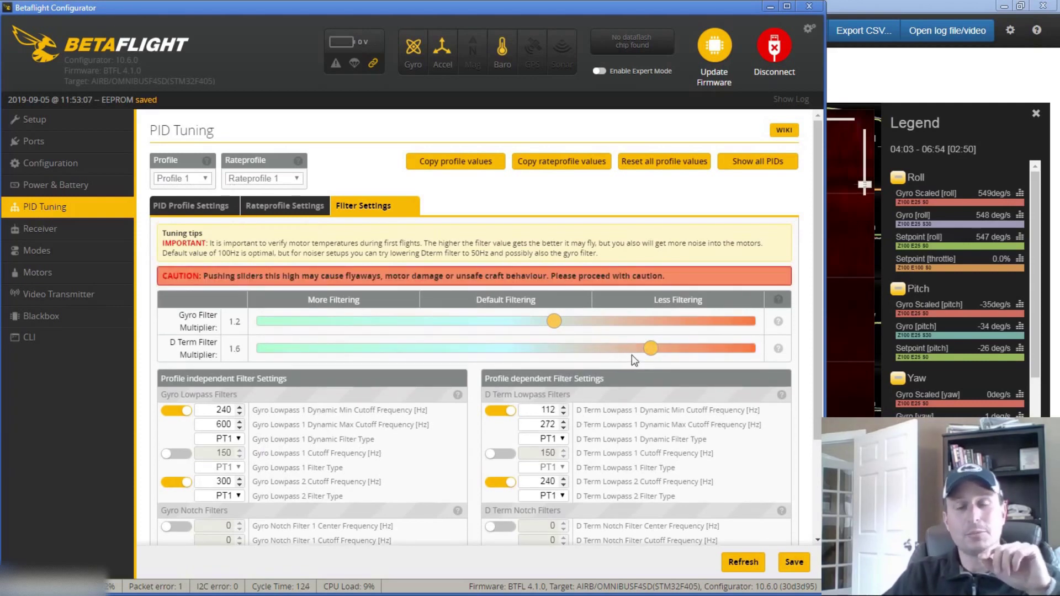
pyautogui.click(597, 358)
pyautogui.moveTo(597, 358); pyautogui.dragTo(556, 357)
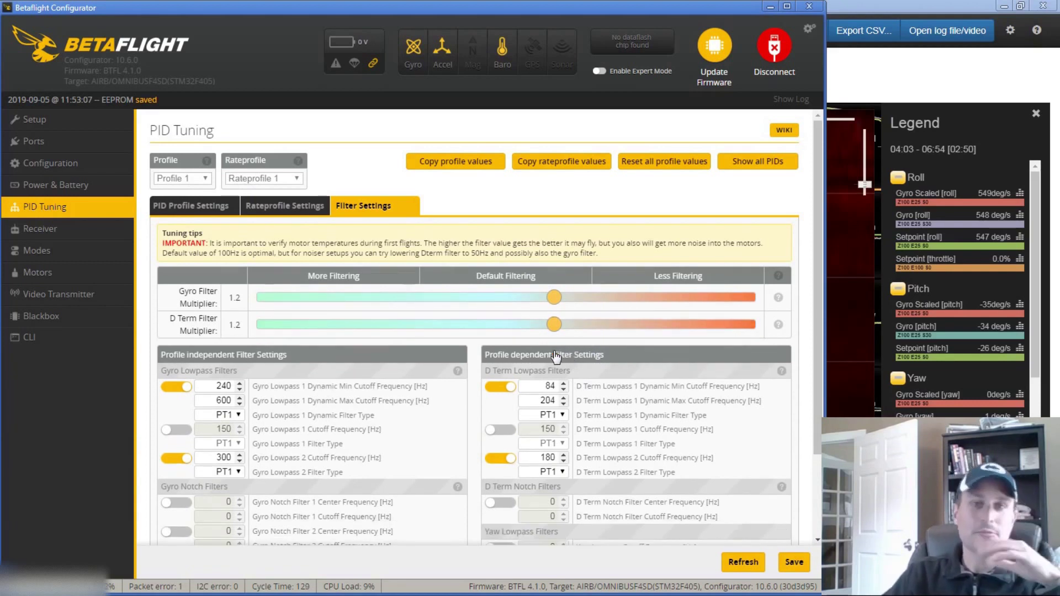
# Set both the Gyro and D Term filter multipliers to 1.5 and return to Betaflight Configurator.
pyautogui.moveTo(554, 297); pyautogui.dragTo(623, 308)
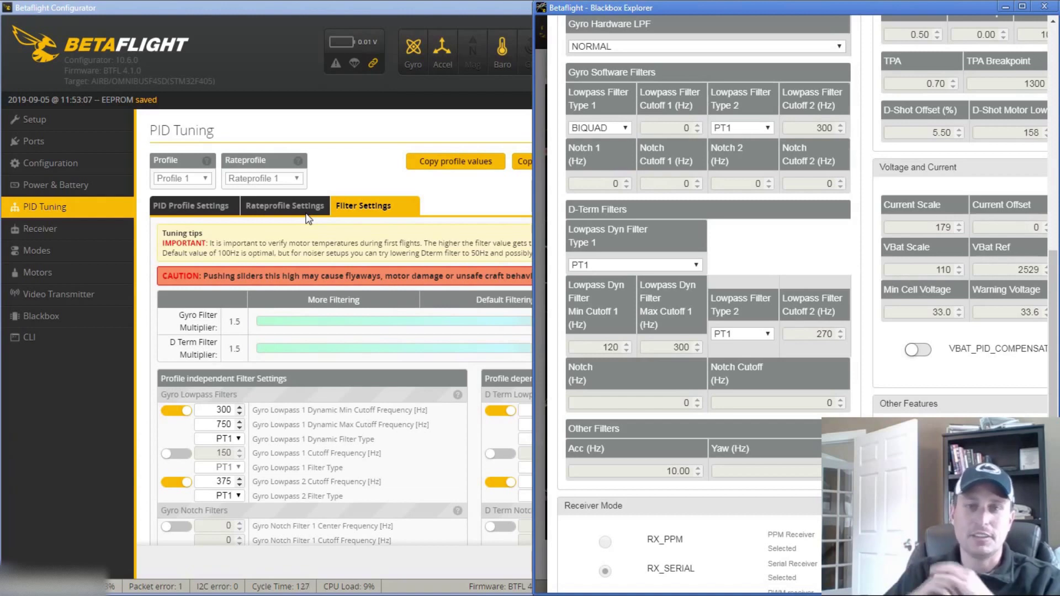
pyautogui.click(308, 219)
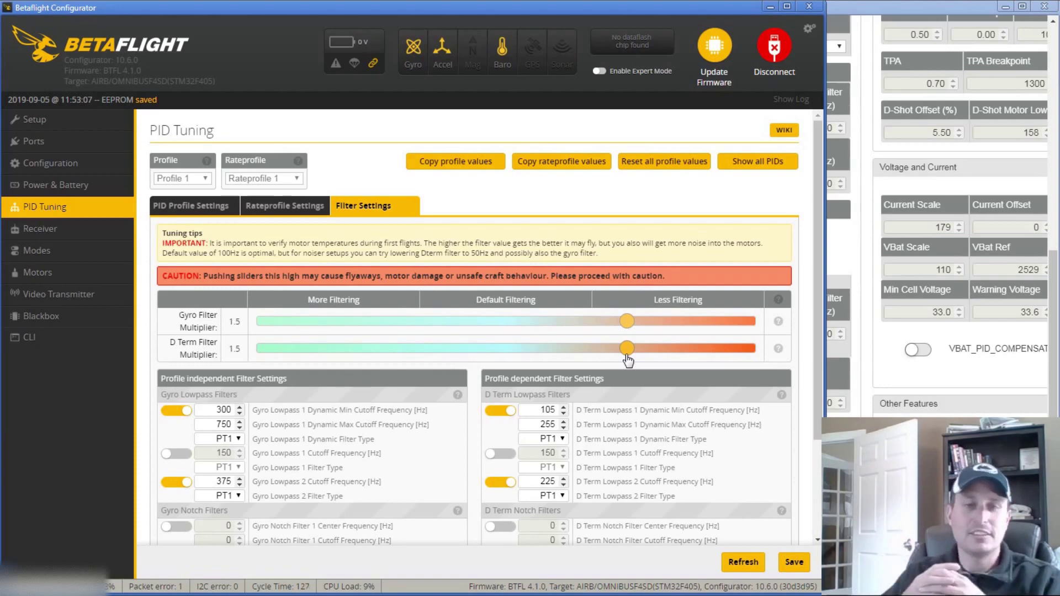
# Enable Gyro Notch Filter 1 with a center frequency of 209 Hz and a cutoff frequency of 190 Hz.
pyautogui.scroll(-3, 628, 360)
pyautogui.click(176, 397)
pyautogui.doubleClick(224, 397)
pyautogui.write('400')
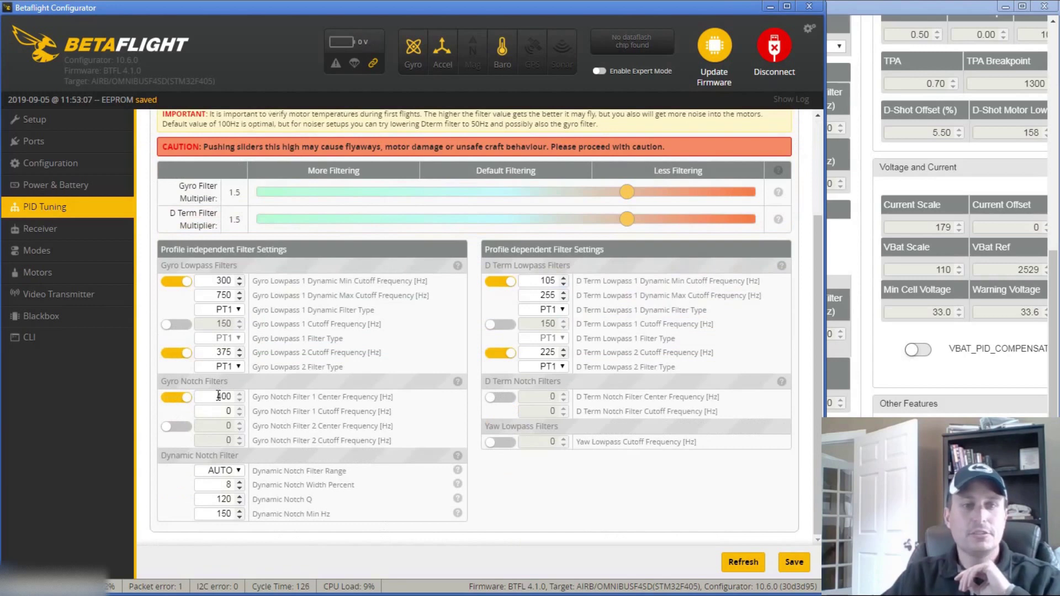
pyautogui.moveTo(232, 397); pyautogui.dragTo(273, 399)
pyautogui.write('209')
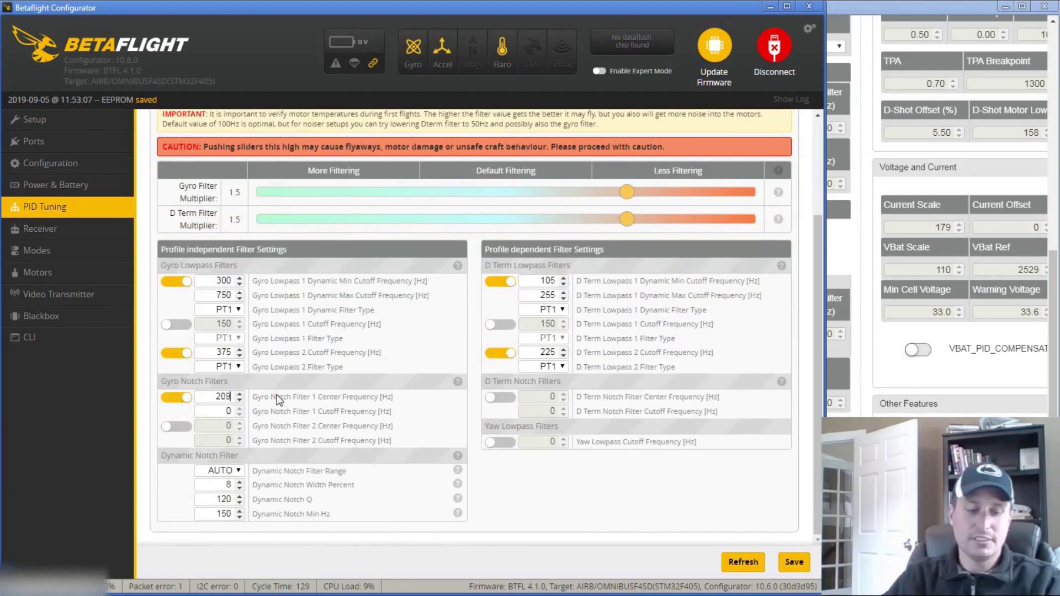
pyautogui.doubleClick(224, 411)
pyautogui.write('1')
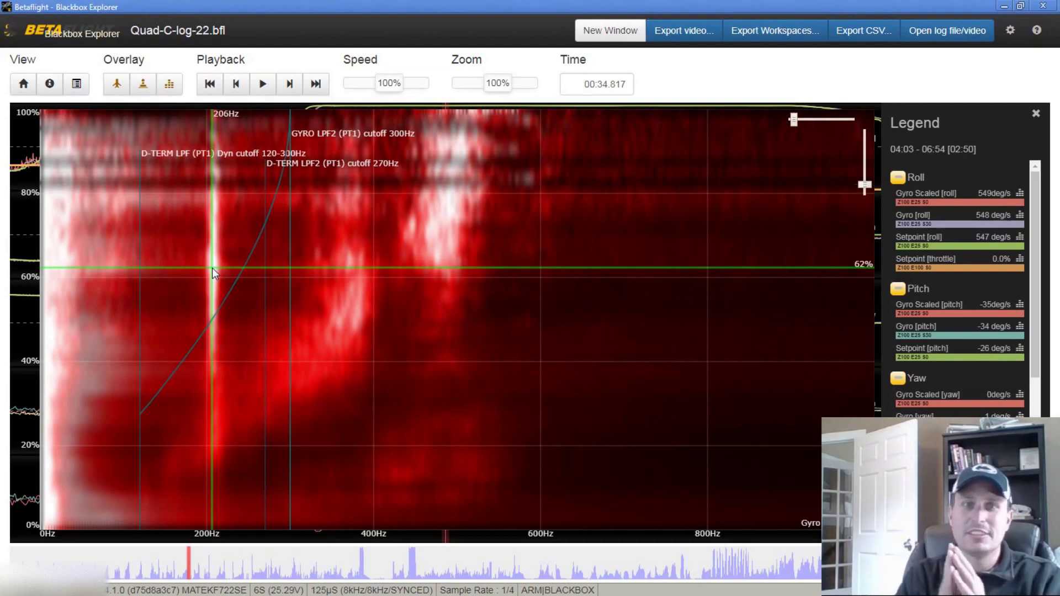
# Switch to Betaflight Configurator, set Gyro Notch Filter 1's center frequency to 208 Hz and save the filter settings.
pyautogui.moveTo(210, 274)
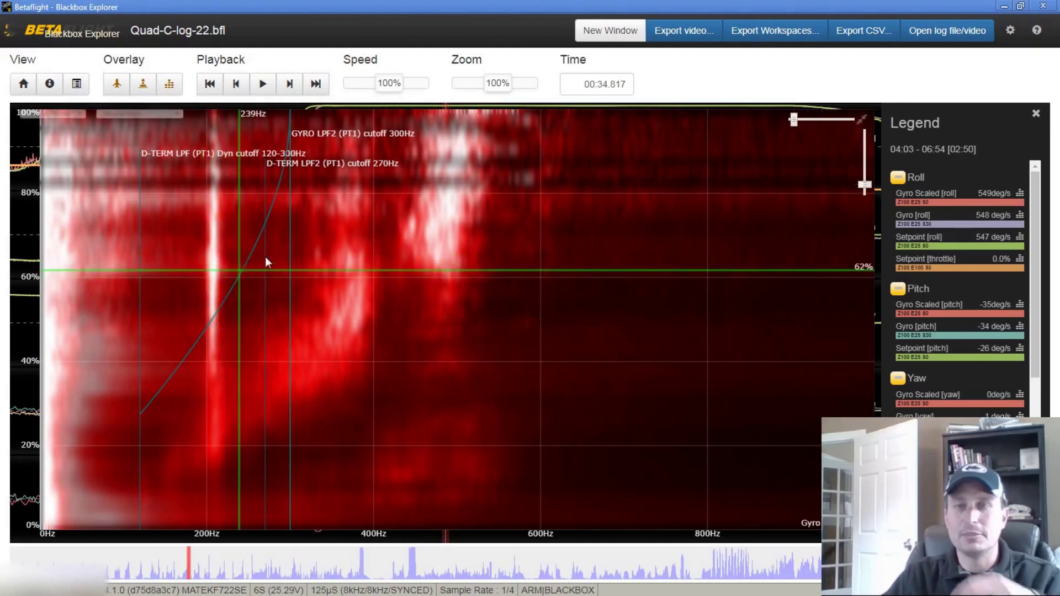
pyautogui.hotkey('alt', 'Tab')
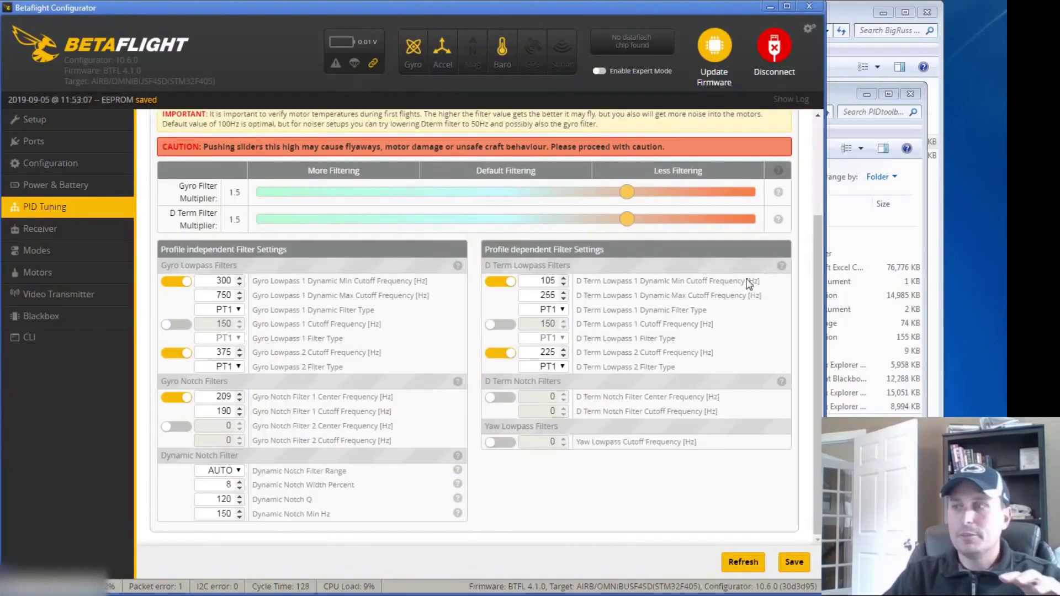
pyautogui.doubleClick(221, 397)
pyautogui.write('208')
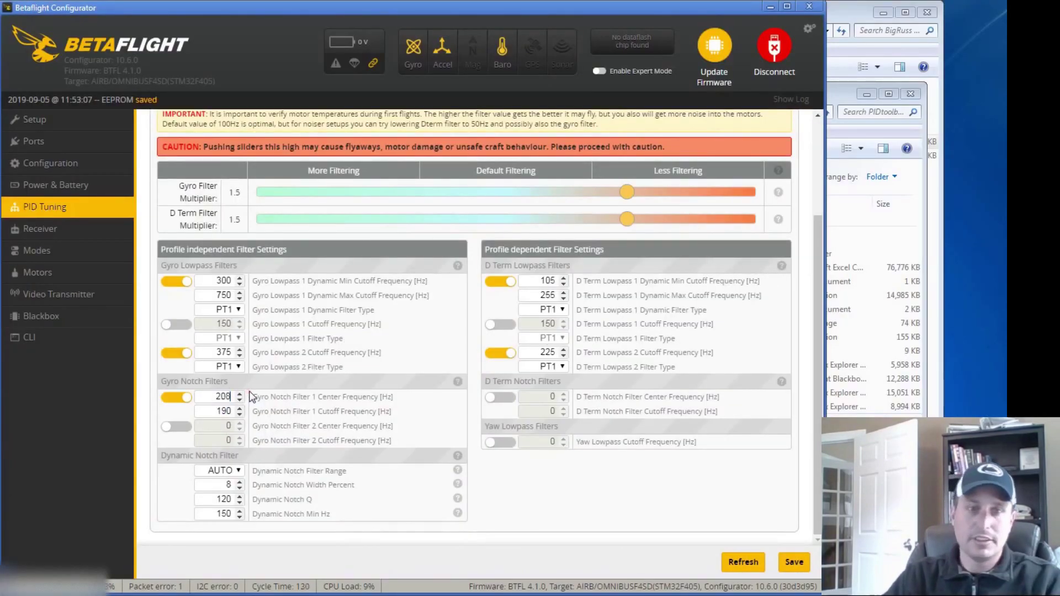
pyautogui.press('Tab')
pyautogui.click(786, 571)
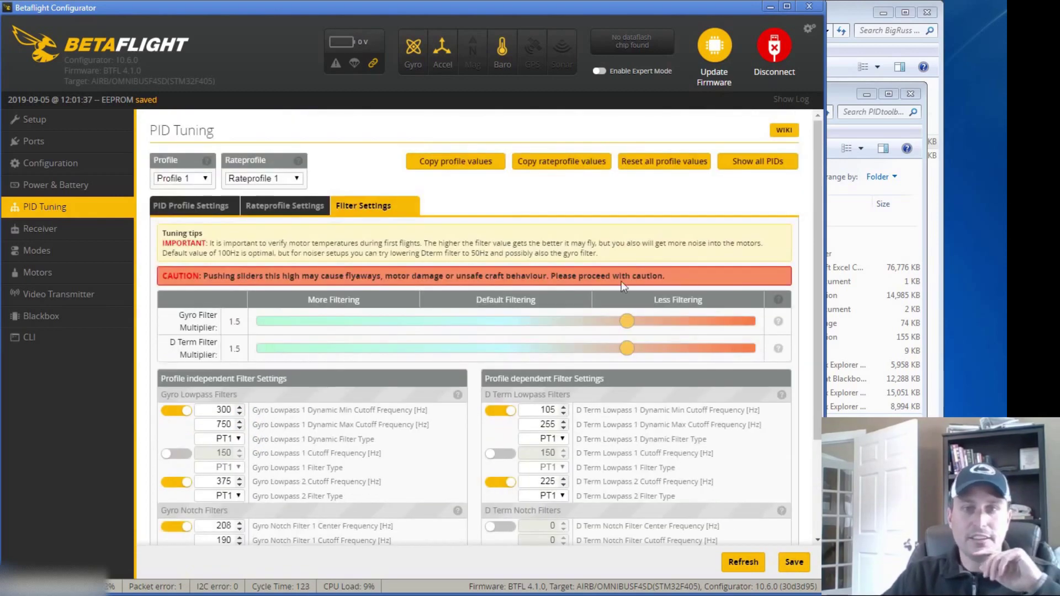
pyautogui.scroll(-1, 641, 345)
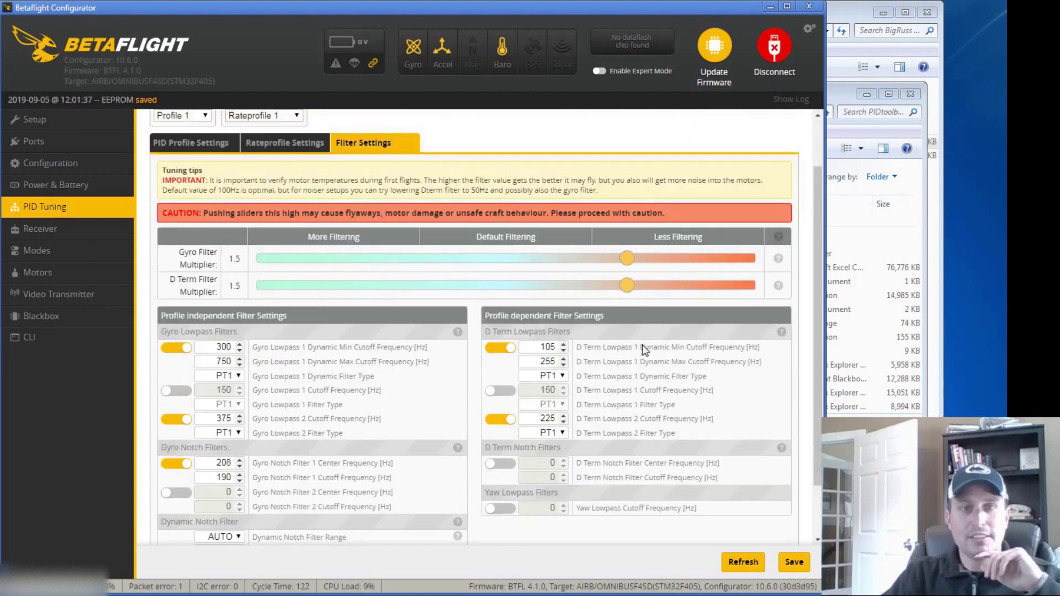